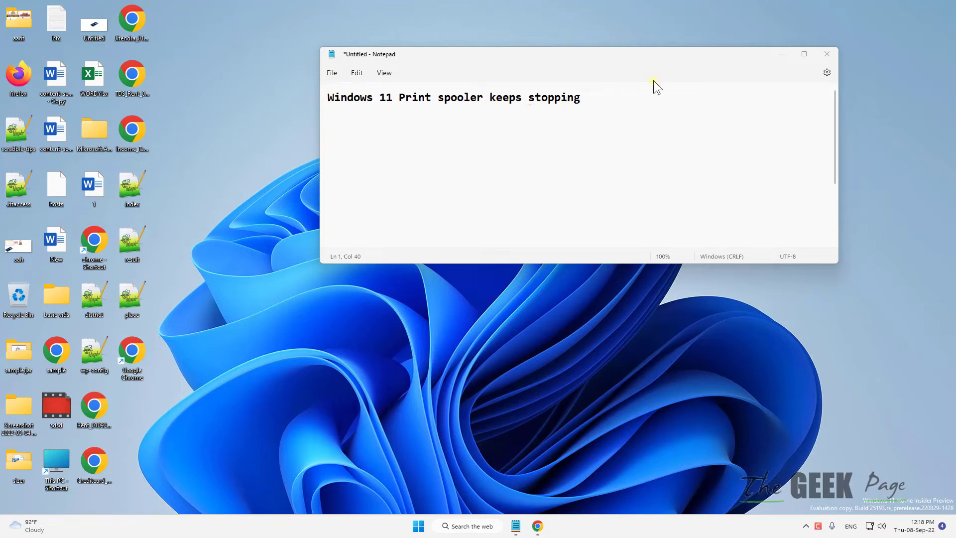
# Minimise the Notepad note so the desktop is showing.
pyautogui.click(782, 54)
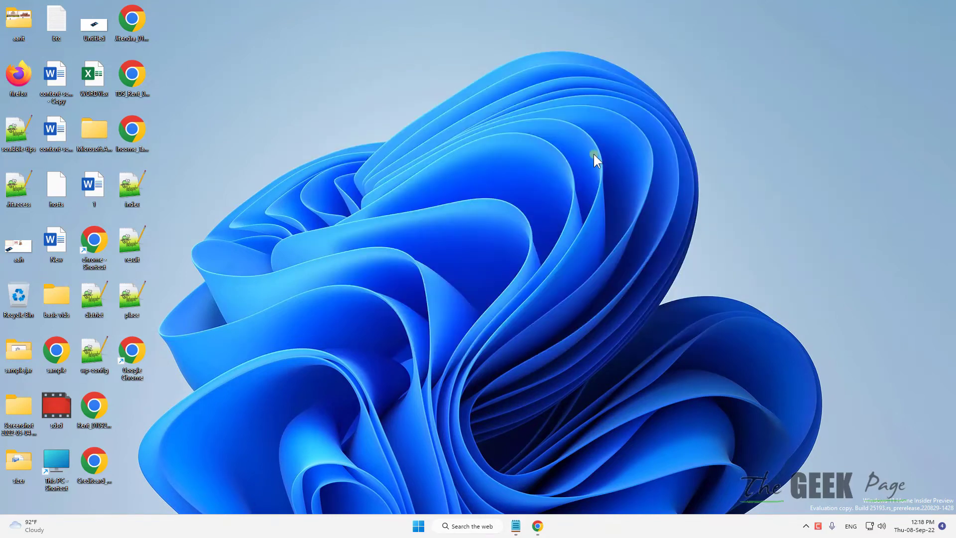
# Launch the Services console from search and bring up Print Spooler's properties.
pyautogui.click(471, 525)
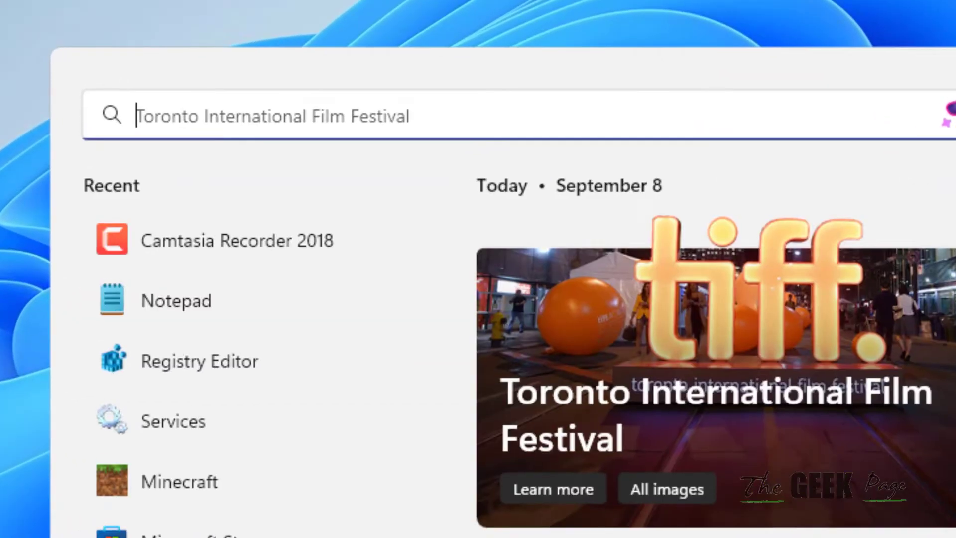
pyautogui.write('serv')
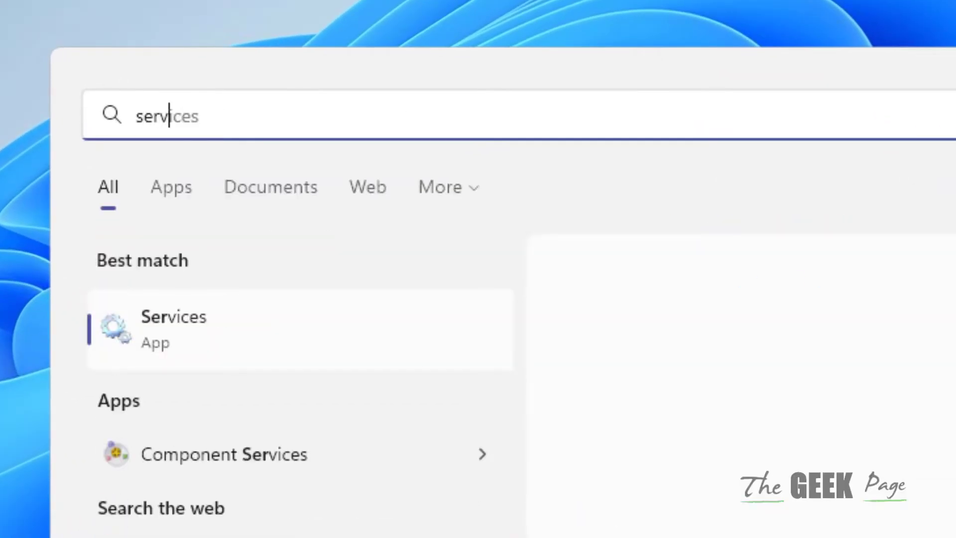
pyautogui.write('ices')
pyautogui.click(217, 318)
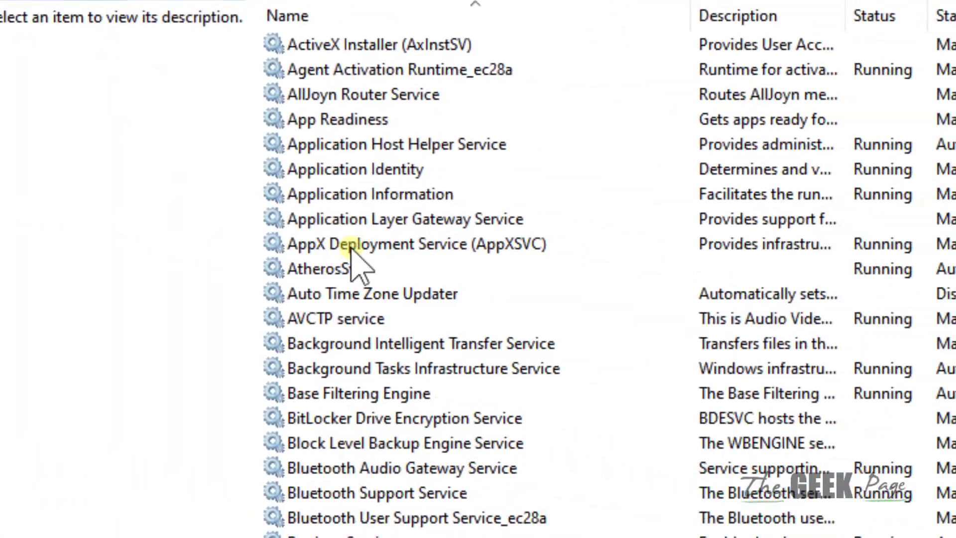
pyautogui.click(351, 246)
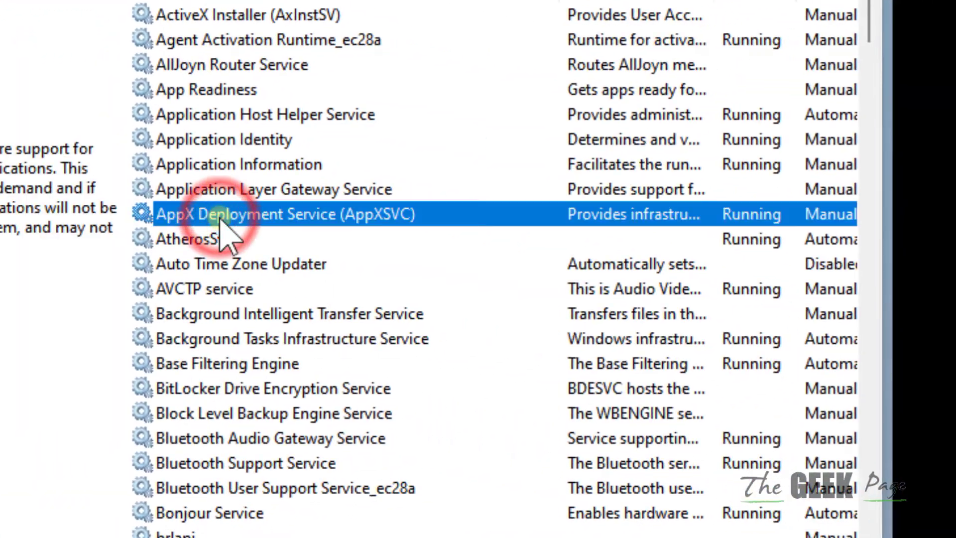
pyautogui.write('print')
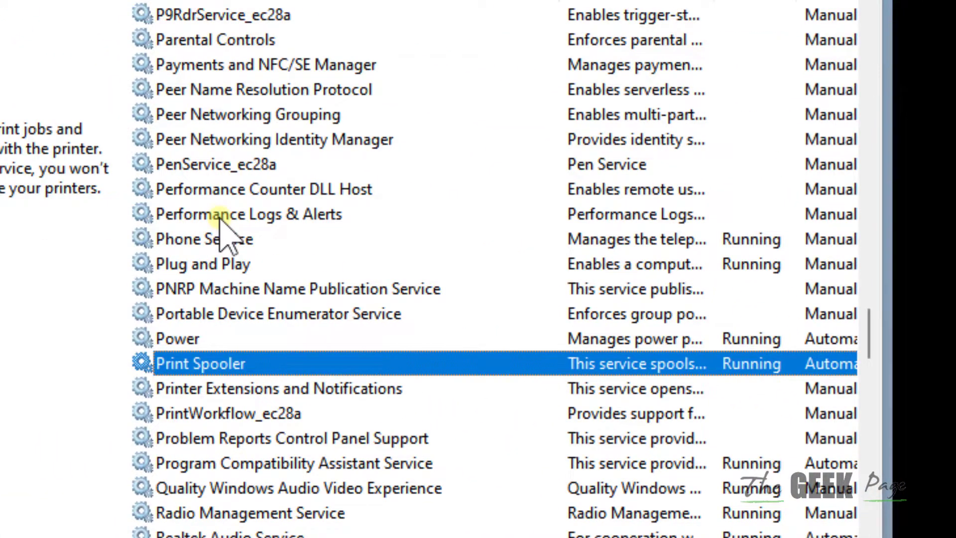
pyautogui.doubleClick(274, 365)
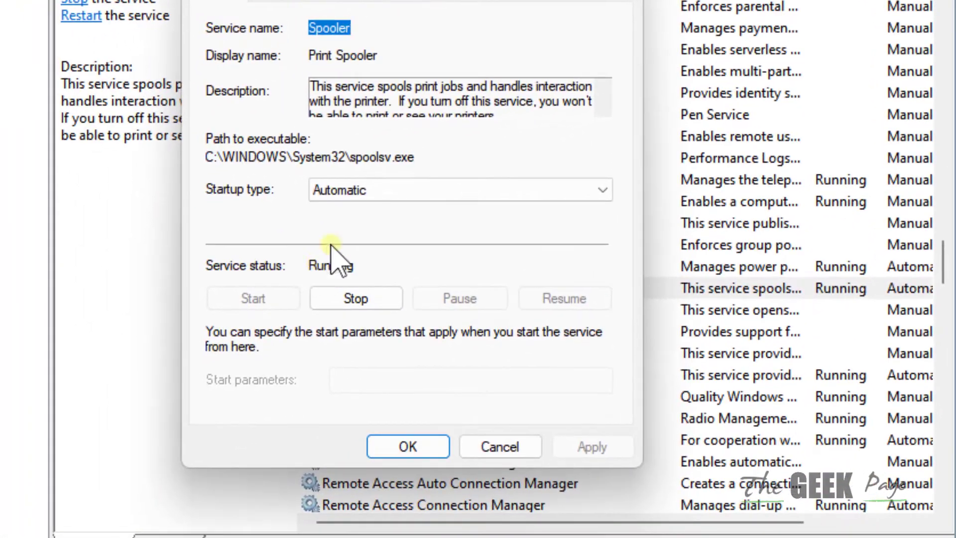
# Set Print Spooler's startup type to Automatic in its properties.
pyautogui.click(254, 304)
pyautogui.click(352, 191)
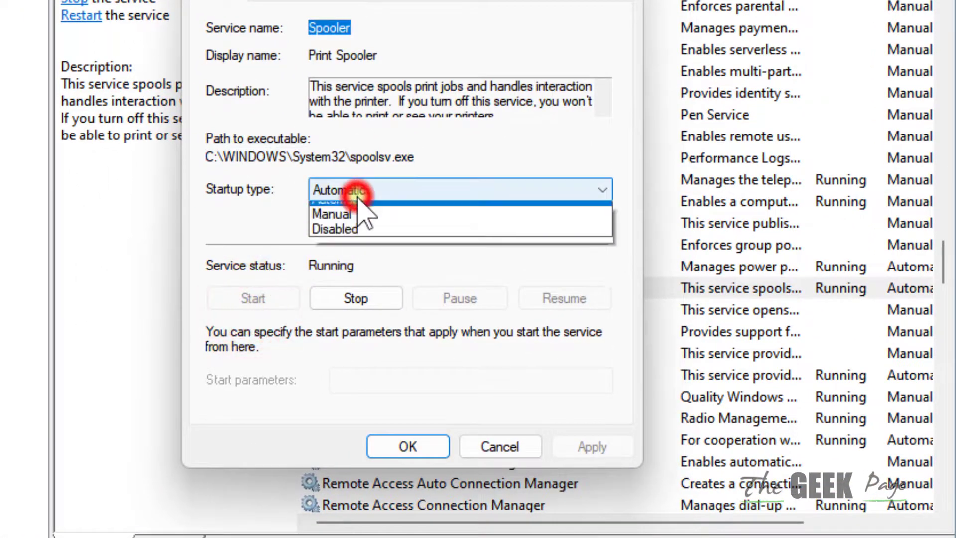
pyautogui.click(361, 230)
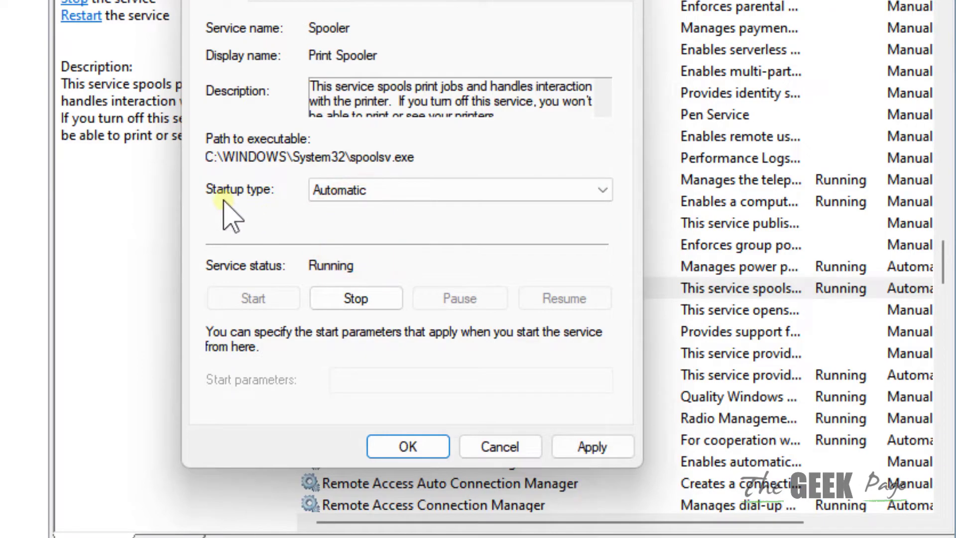
pyautogui.click(345, 186)
pyautogui.click(344, 182)
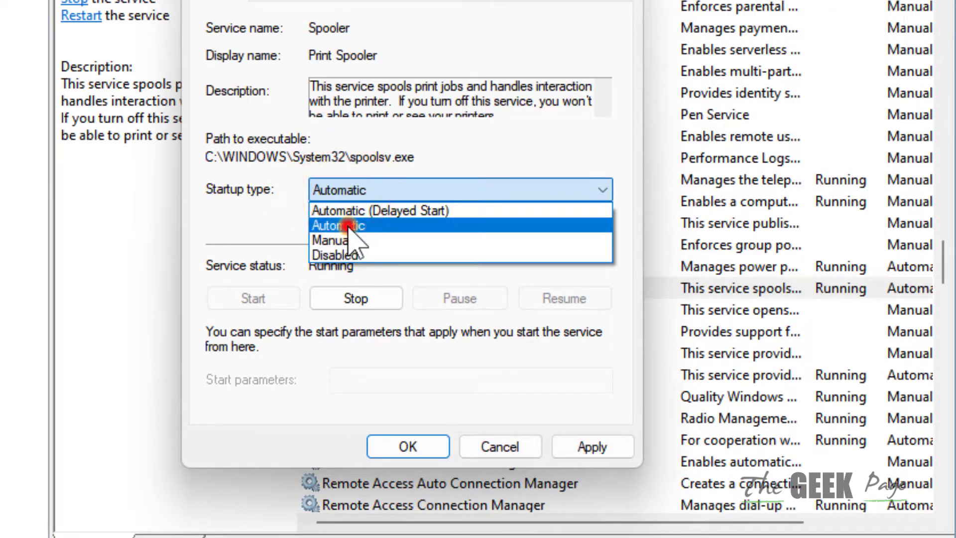
pyautogui.click(358, 236)
pyautogui.click(325, 196)
pyautogui.click(324, 222)
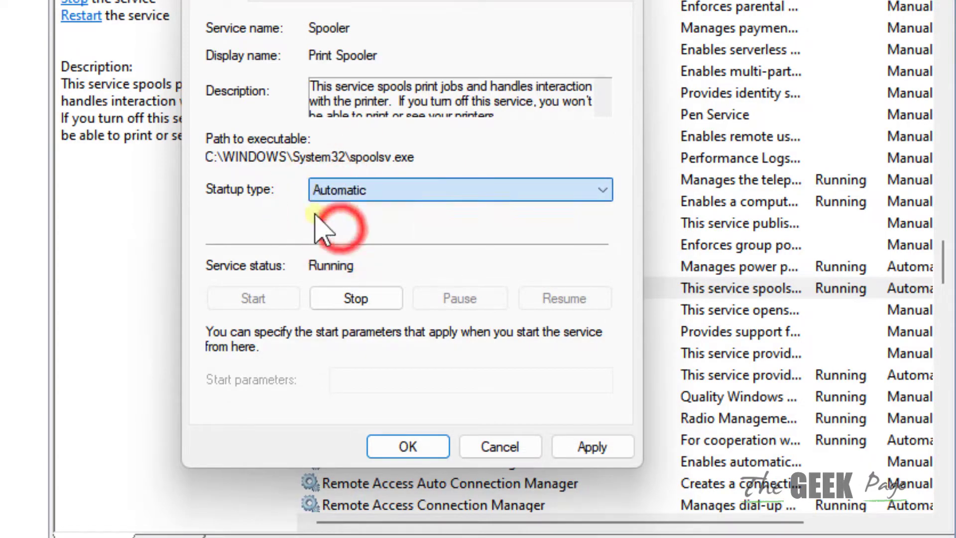
# Apply the Automatic startup setting and close the Print Spooler properties.
pyautogui.click(602, 452)
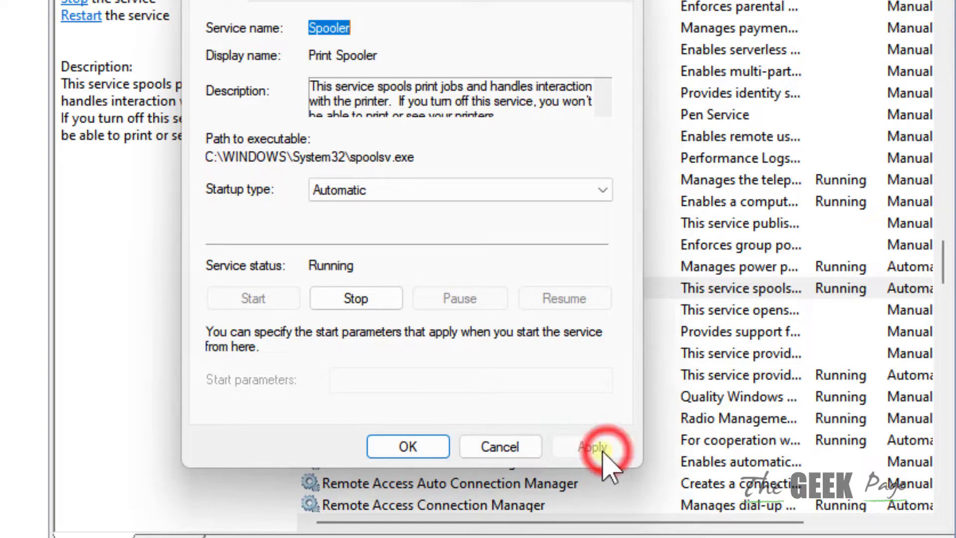
pyautogui.click(407, 452)
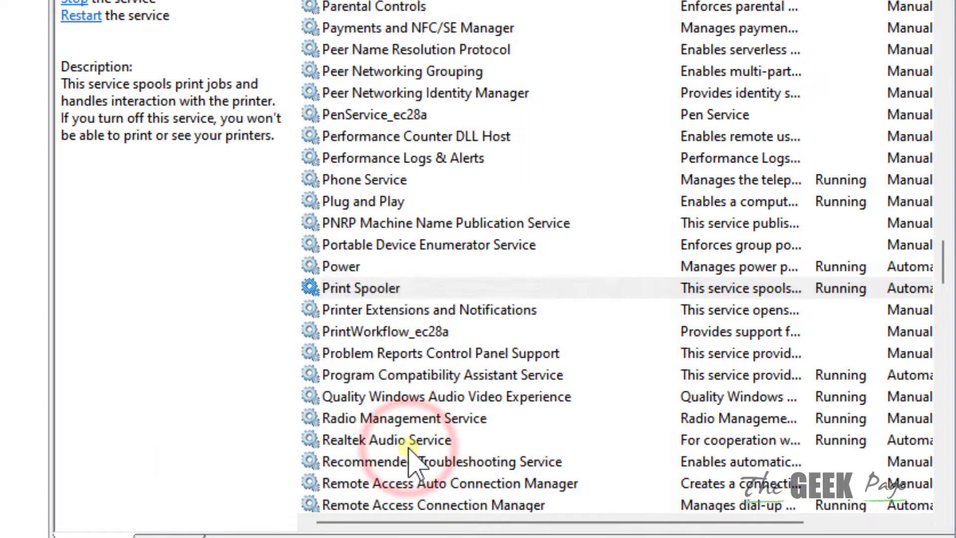
# Restart the Print Spooler service, close Services, and bring up Windows Settings with Win+I.
pyautogui.rightClick(411, 291)
pyautogui.click(491, 404)
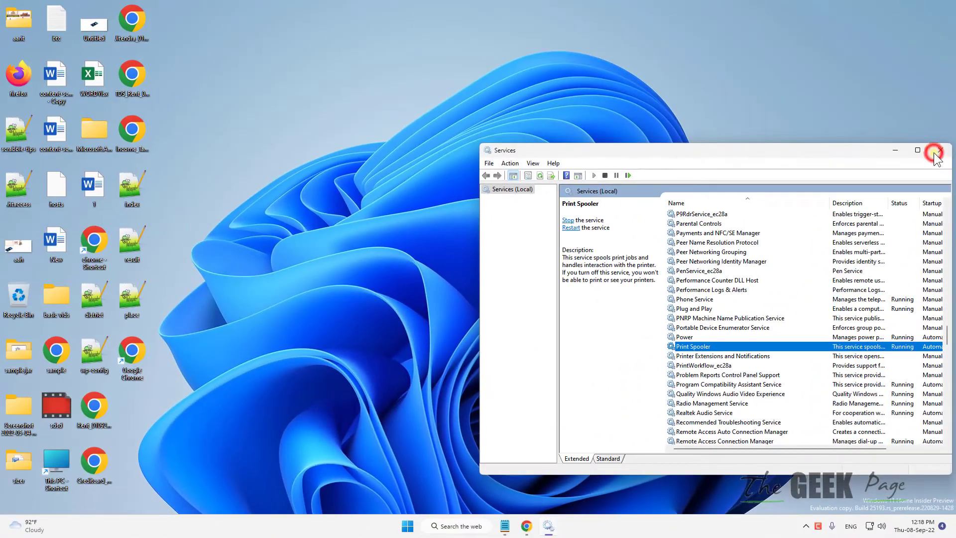
pyautogui.click(935, 144)
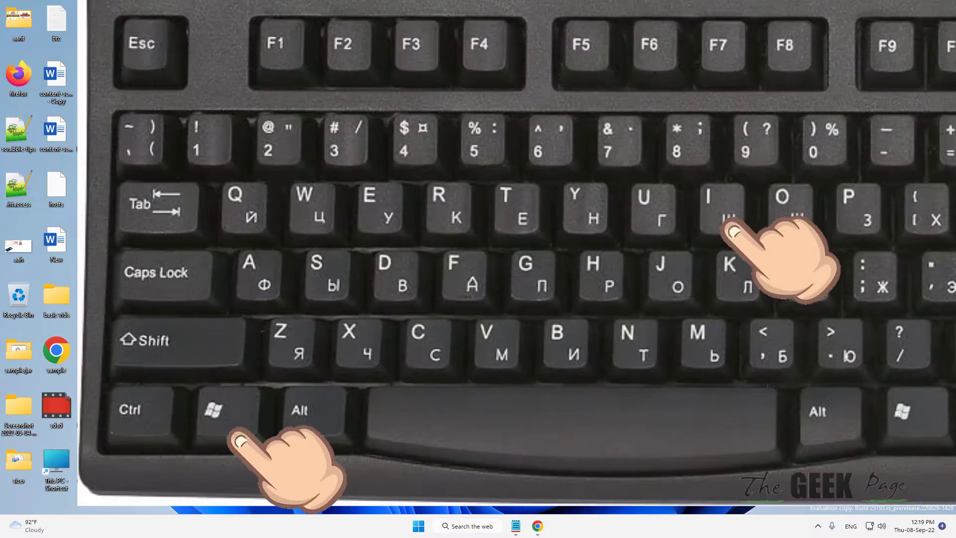
pyautogui.press('super+i')
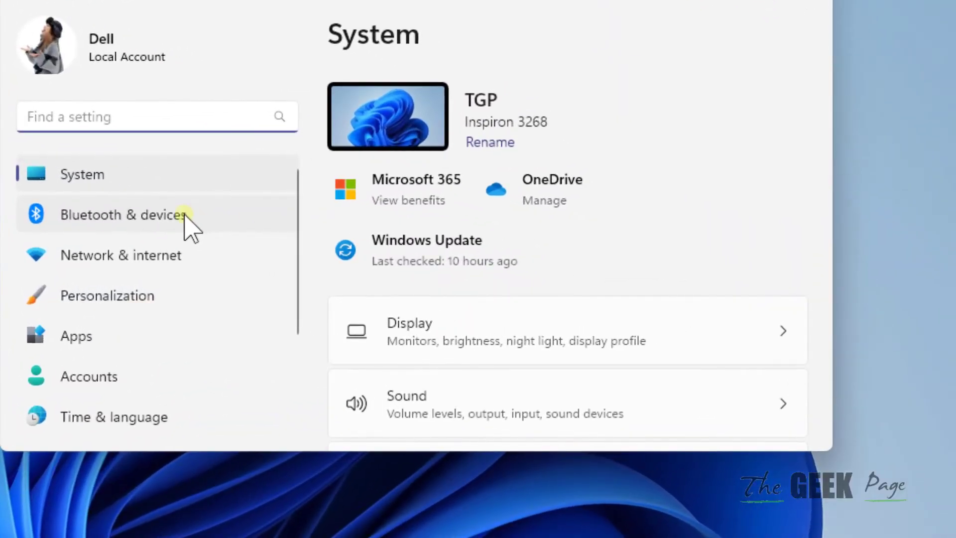
# Go to Bluetooth & devices and show the Printers & scanners list.
pyautogui.click(182, 214)
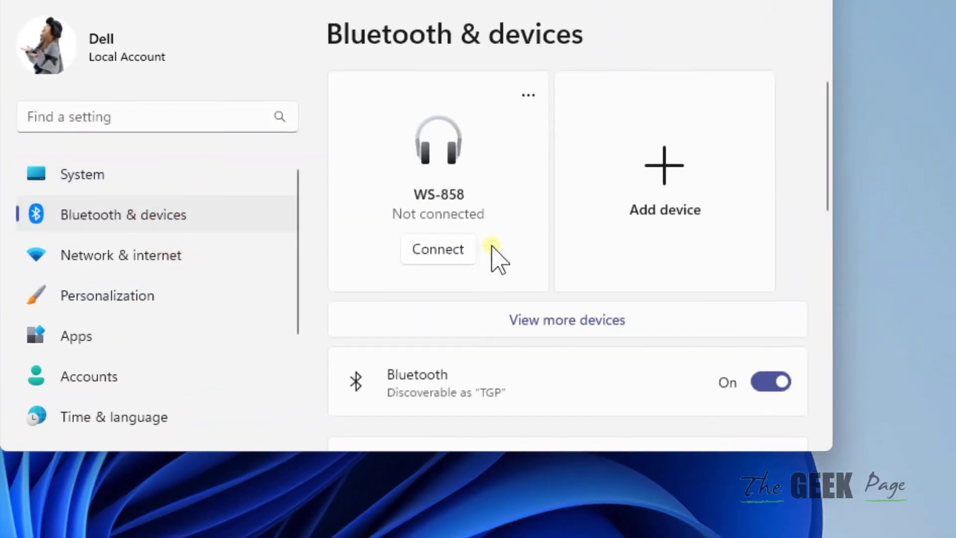
pyautogui.scroll(-4, 490, 300)
pyautogui.scroll(-2, 490, 299)
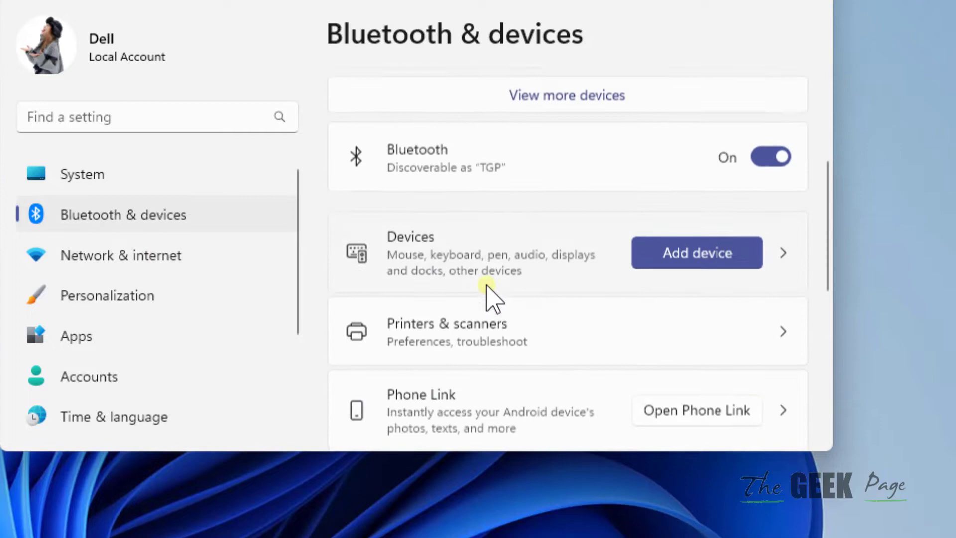
pyautogui.scroll(-2, 490, 300)
pyautogui.click(482, 296)
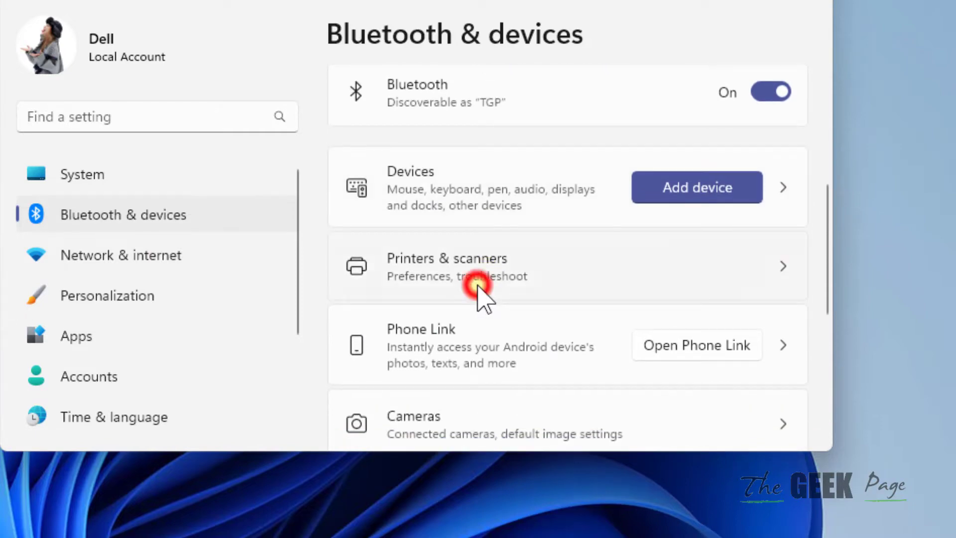
# View the Canon E470 series printer's page, then close Settings to the desktop.
pyautogui.click(494, 373)
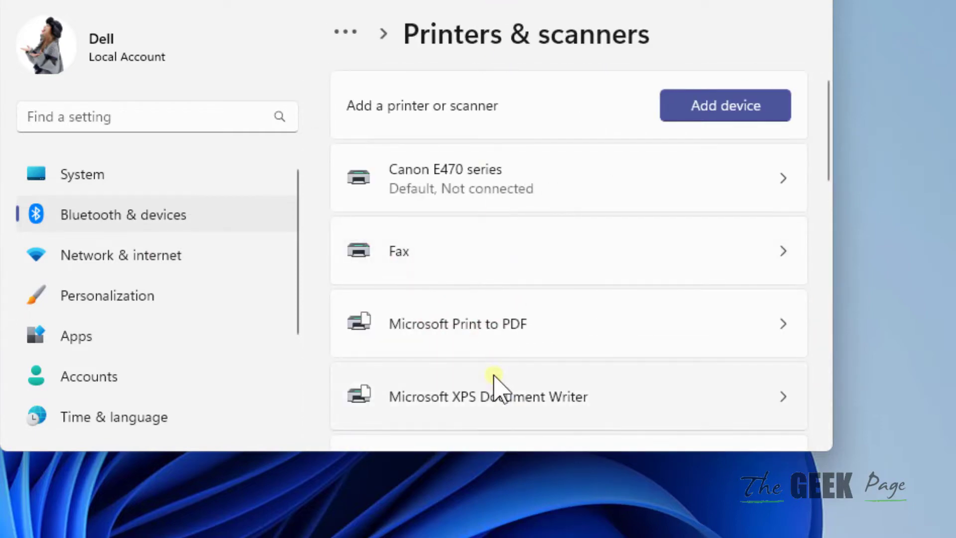
pyautogui.scroll(-1, 493, 395)
pyautogui.scroll(-2, 498, 401)
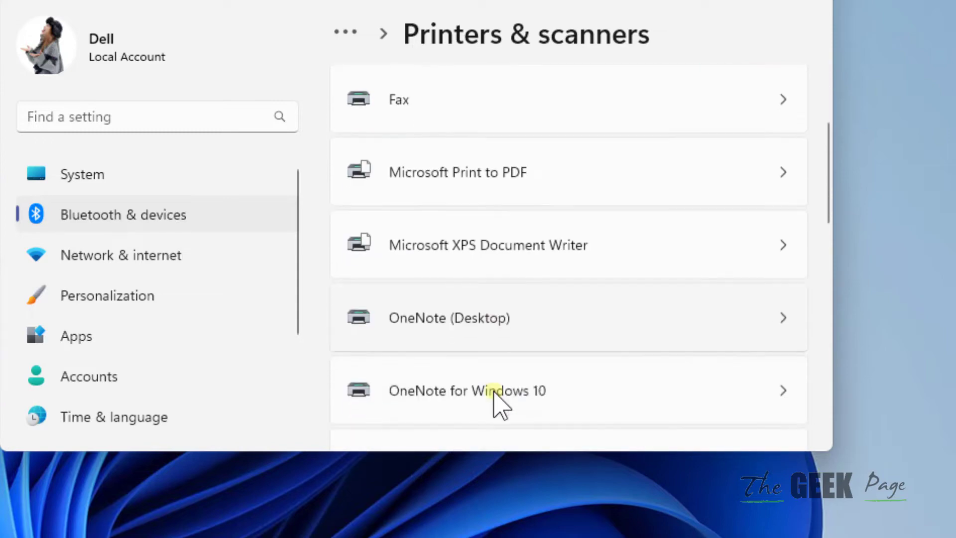
pyautogui.scroll(3, 463, 262)
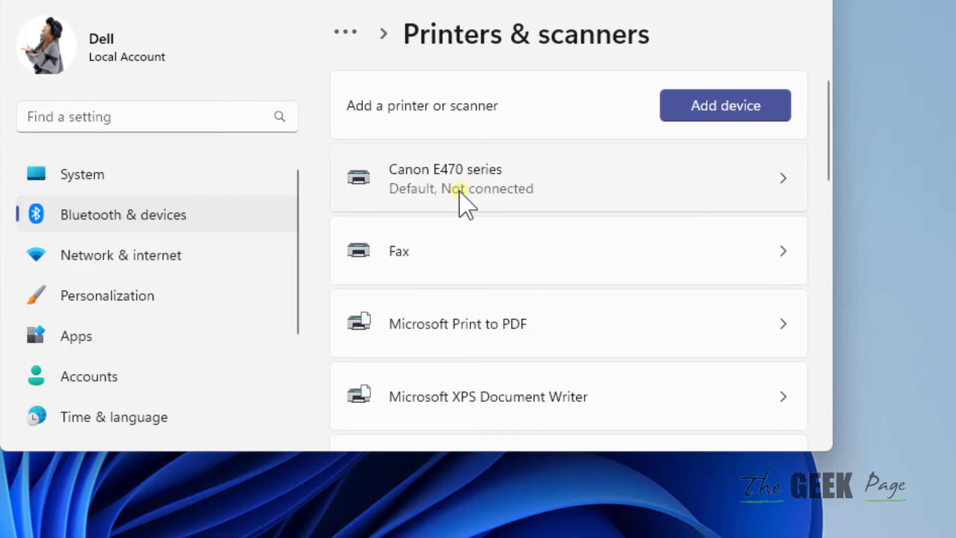
pyautogui.click(524, 192)
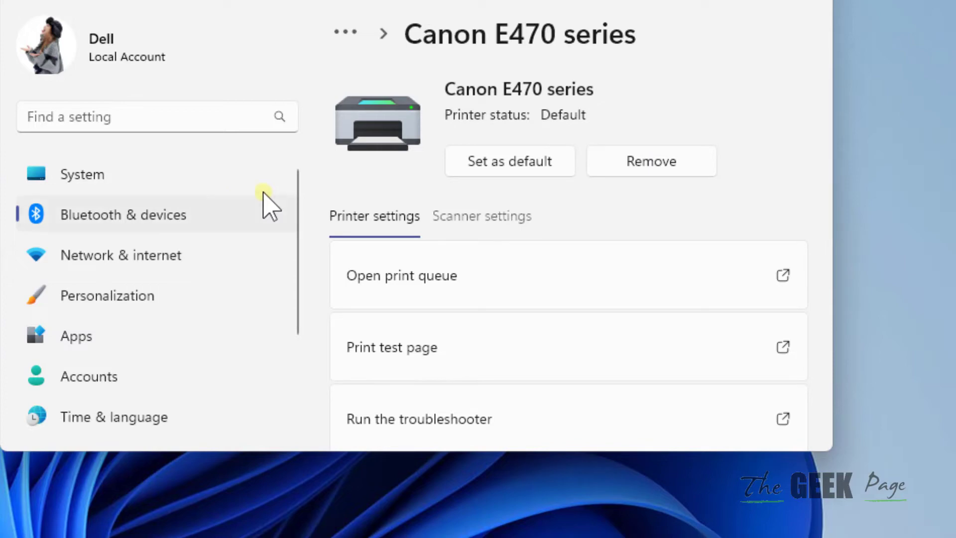
pyautogui.click(795, 2)
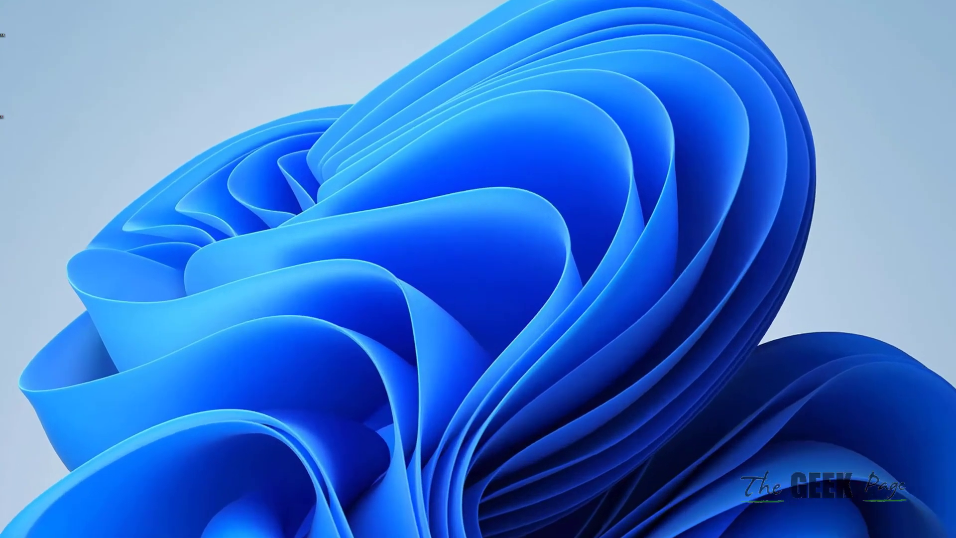
# Launch Registry Editor from search and approve the administrator prompt.
pyautogui.click(467, 526)
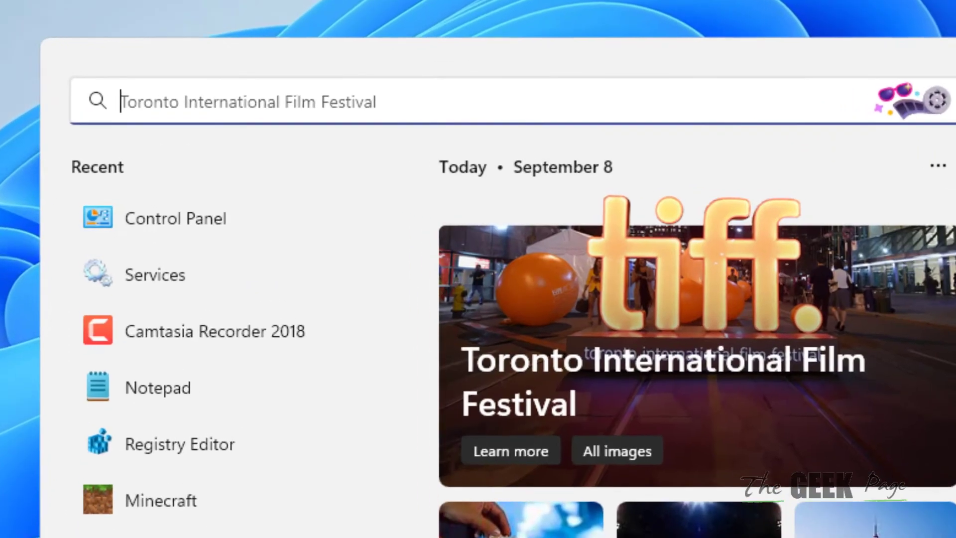
pyautogui.write('registr')
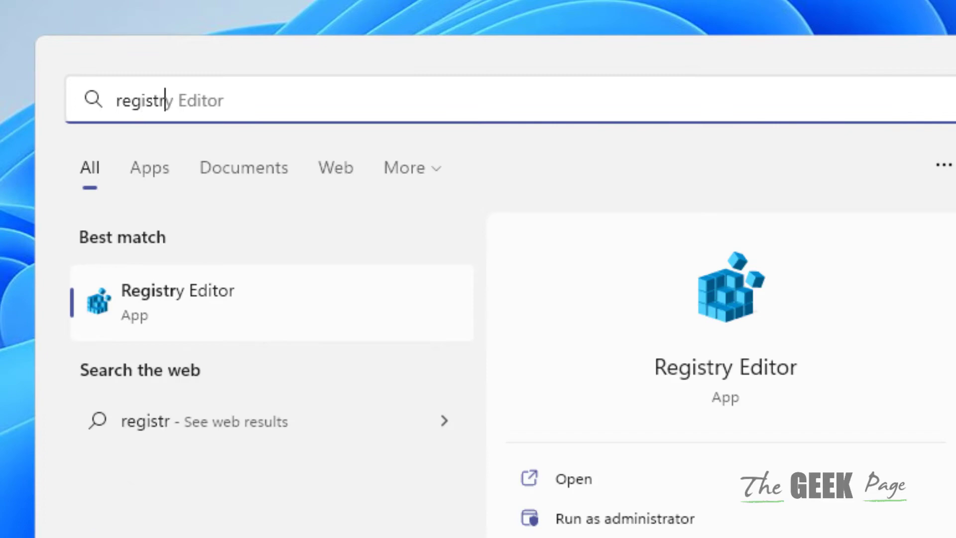
pyautogui.write('y editor')
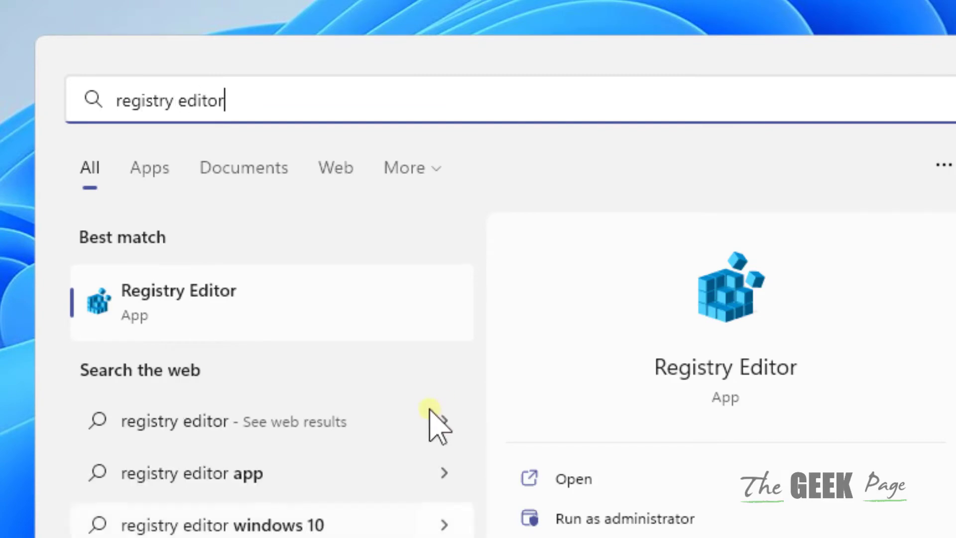
pyautogui.click(176, 316)
pyautogui.click(465, 517)
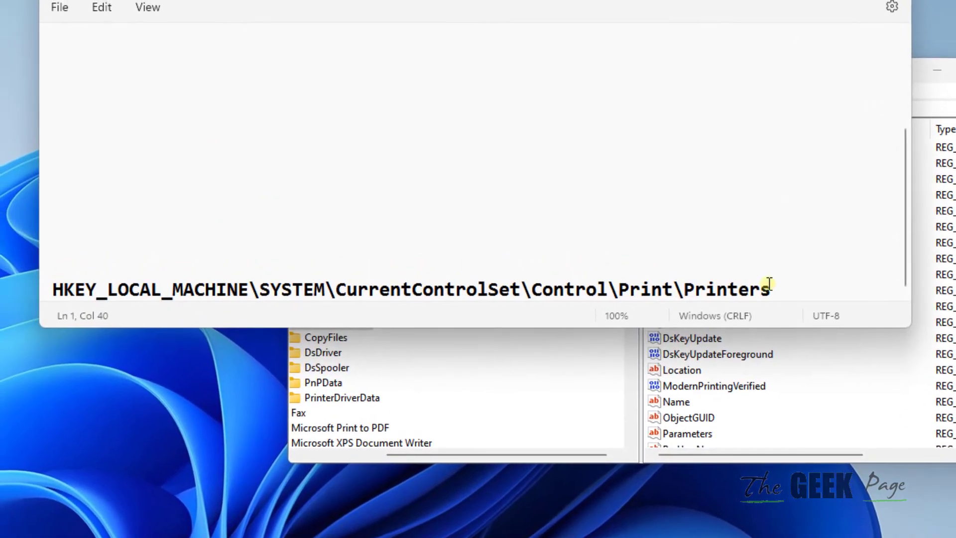
# Add a new line after the Printers path in Notepad and inspect the path's words.
pyautogui.click(769, 287)
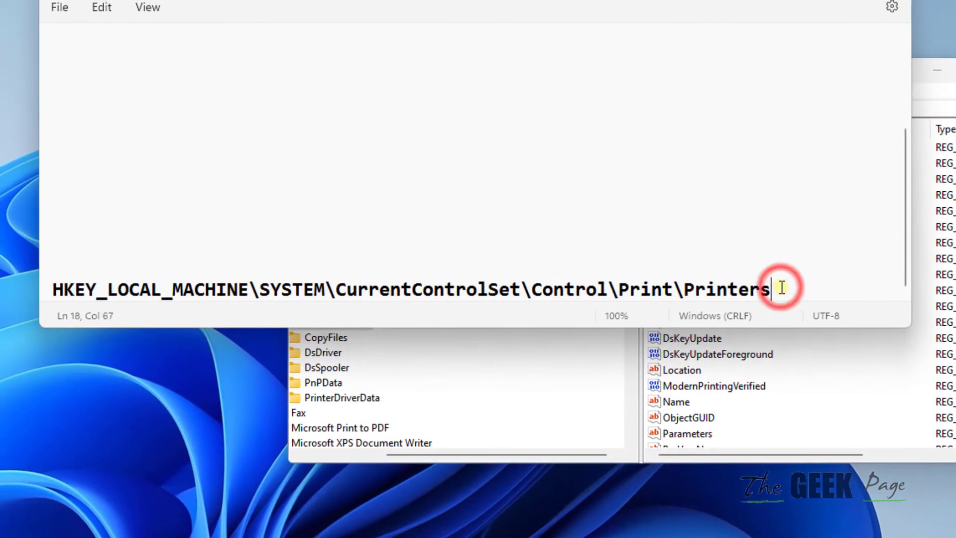
pyautogui.press('Return')
pyautogui.doubleClick(289, 222)
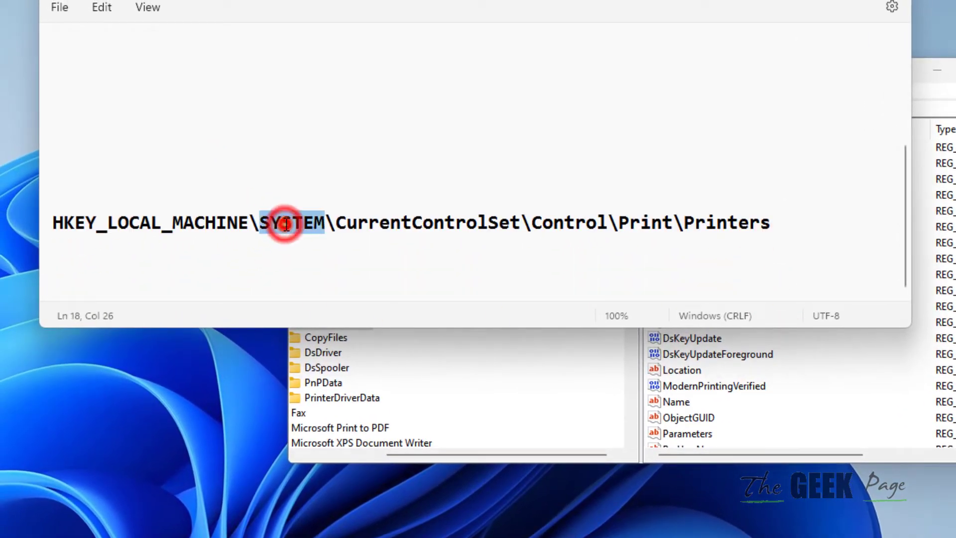
pyautogui.doubleClick(401, 222)
pyautogui.doubleClick(579, 222)
pyautogui.doubleClick(619, 222)
pyautogui.click(783, 207)
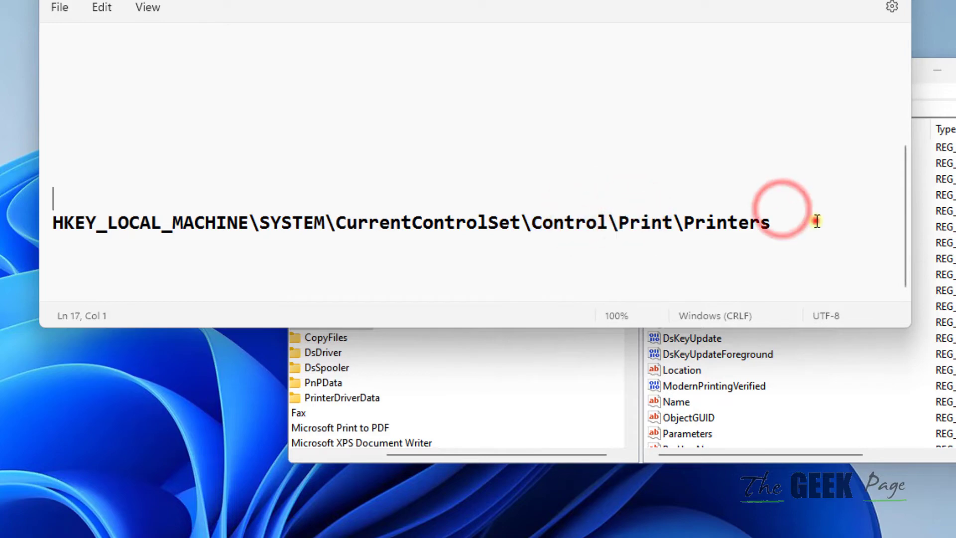
# Select the whole HKEY_LOCAL_MACHINE\SYSTEM\CurrentControlSet\Control\Print\Printers line and copy it.
pyautogui.tripleClick(817, 220)
pyautogui.rightClick(194, 228)
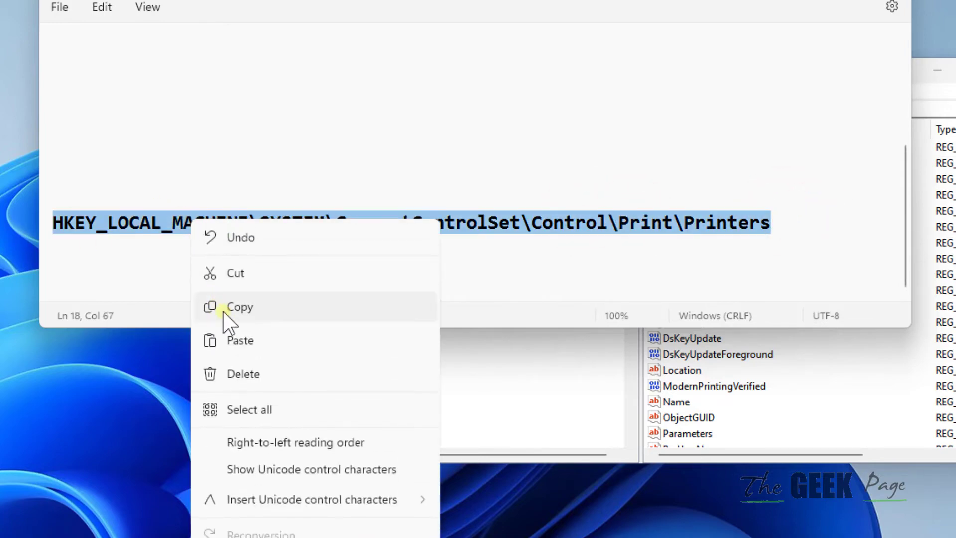
pyautogui.click(223, 311)
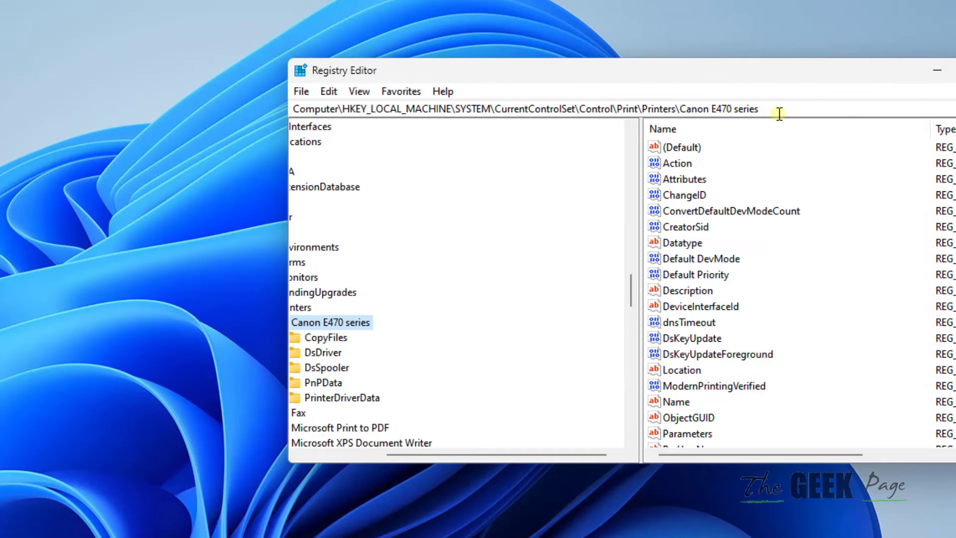
# Paste the copied Printers path into the Registry Editor address bar and go to that key.
pyautogui.moveTo(830, 109); pyautogui.dragTo(238, 107)
pyautogui.rightClick(337, 109)
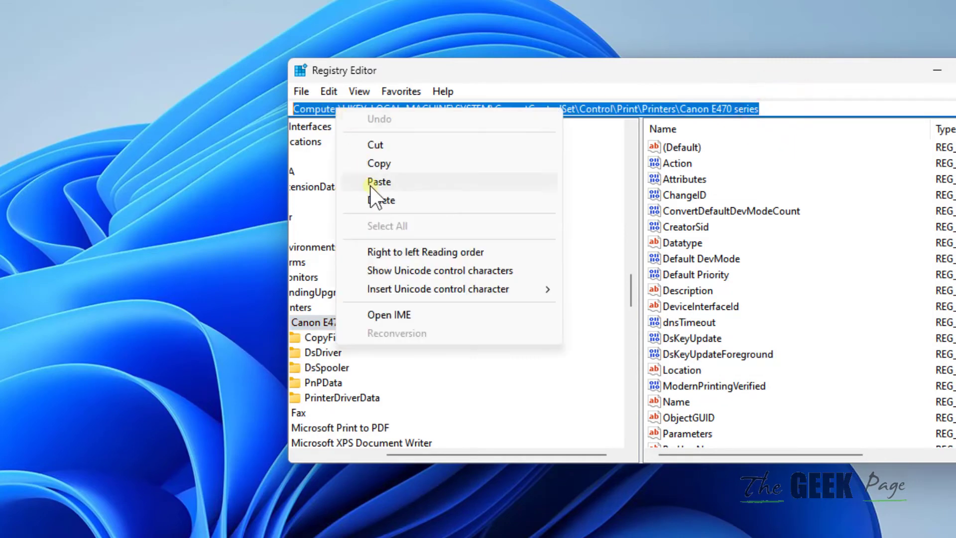
pyautogui.click(372, 183)
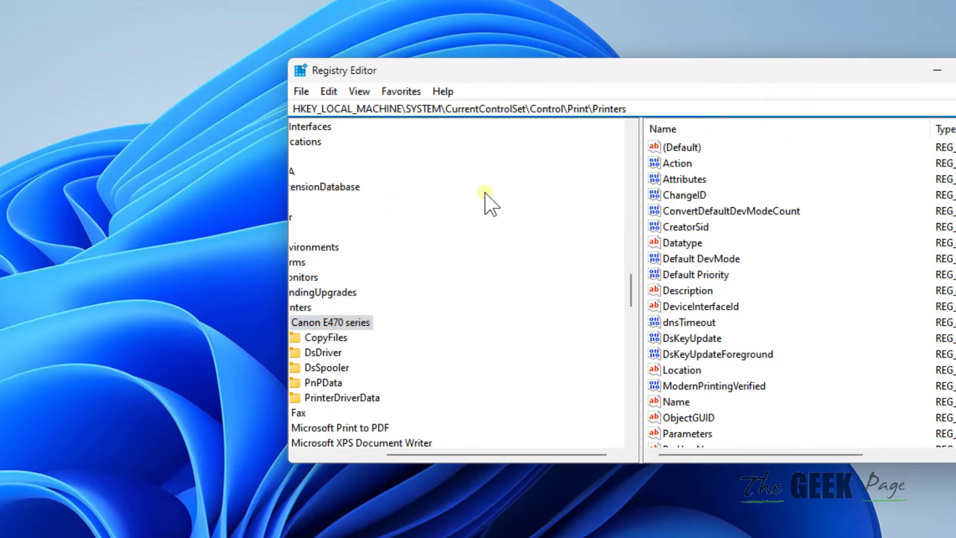
pyautogui.press('Return')
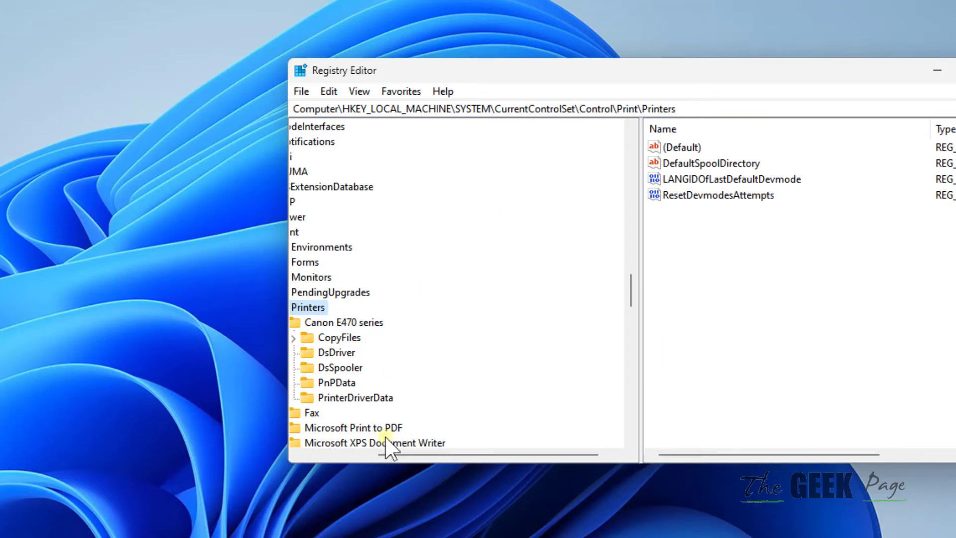
# Review the Canon E470 series key's actions, collapse it, and select the Microsoft Print to PDF key.
pyautogui.moveTo(402, 453); pyautogui.dragTo(313, 453)
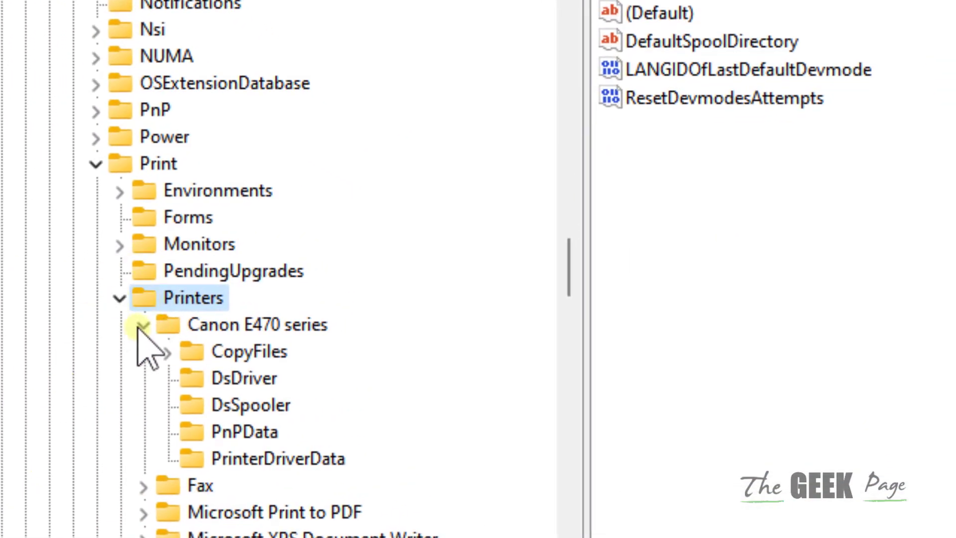
pyautogui.click(142, 324)
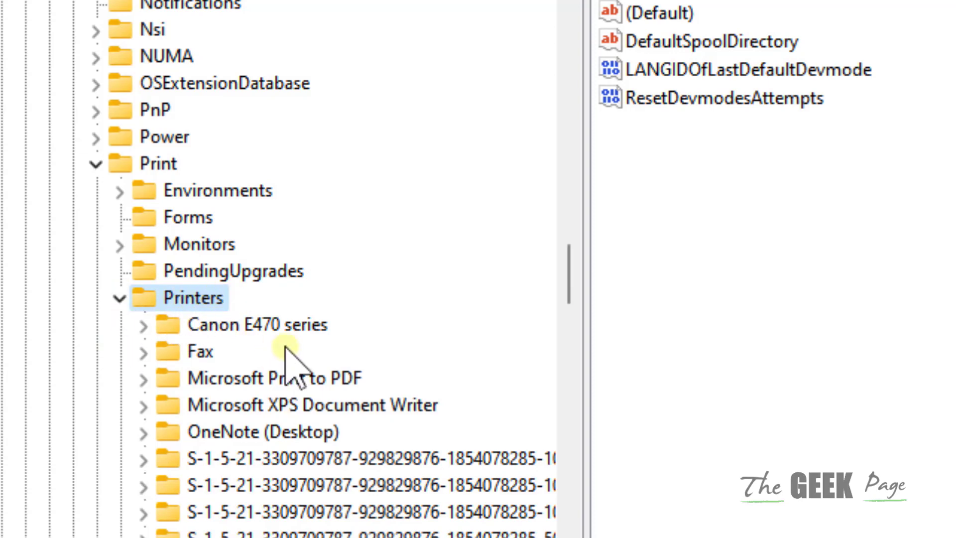
pyautogui.scroll(-1, 290, 437)
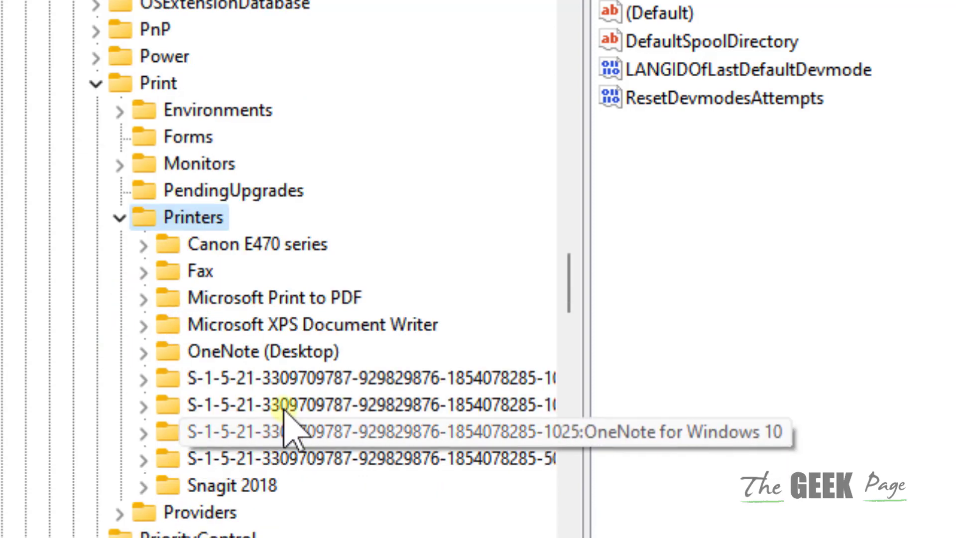
pyautogui.click(308, 251)
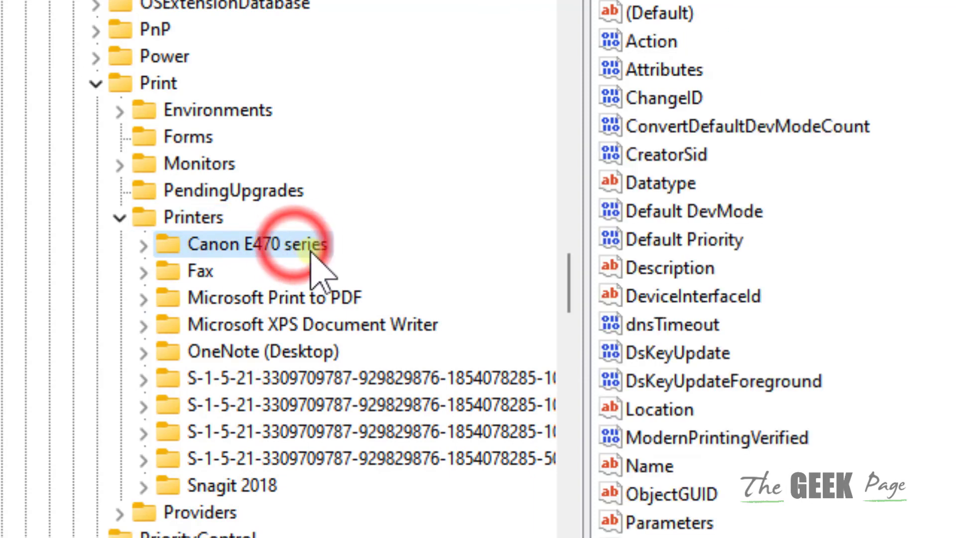
pyautogui.rightClick(310, 250)
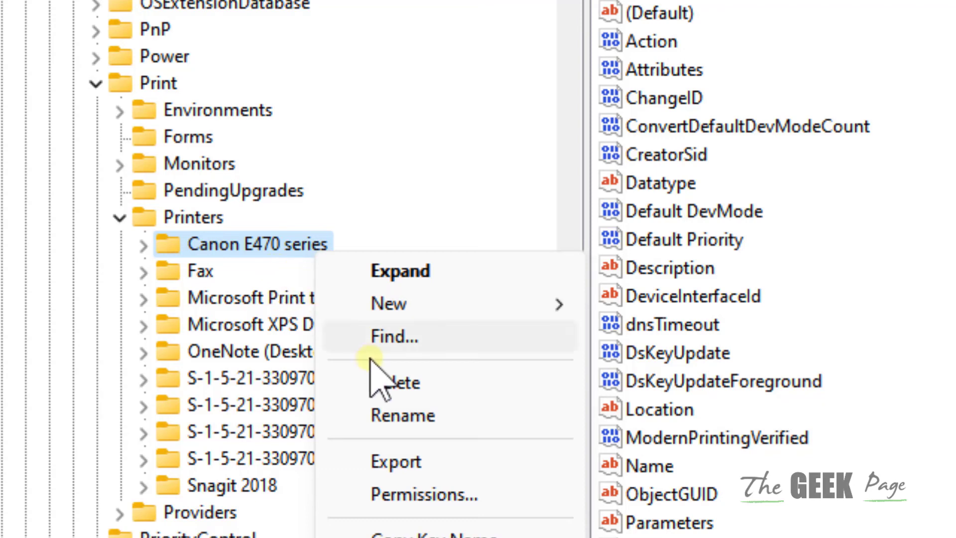
pyautogui.click(178, 306)
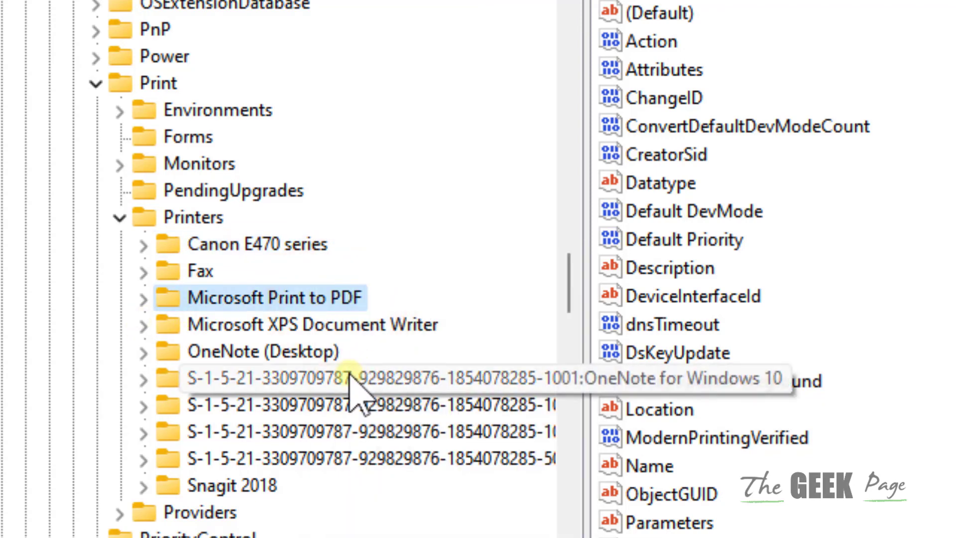